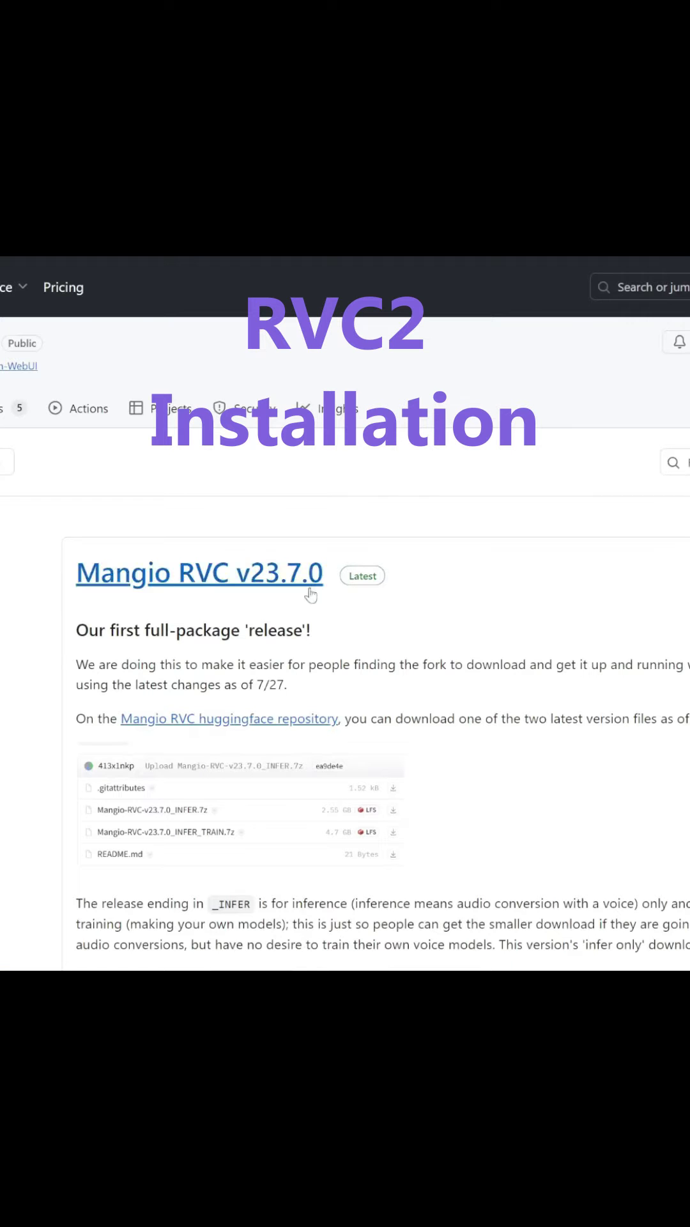
scroll(530, 678, down, 5)
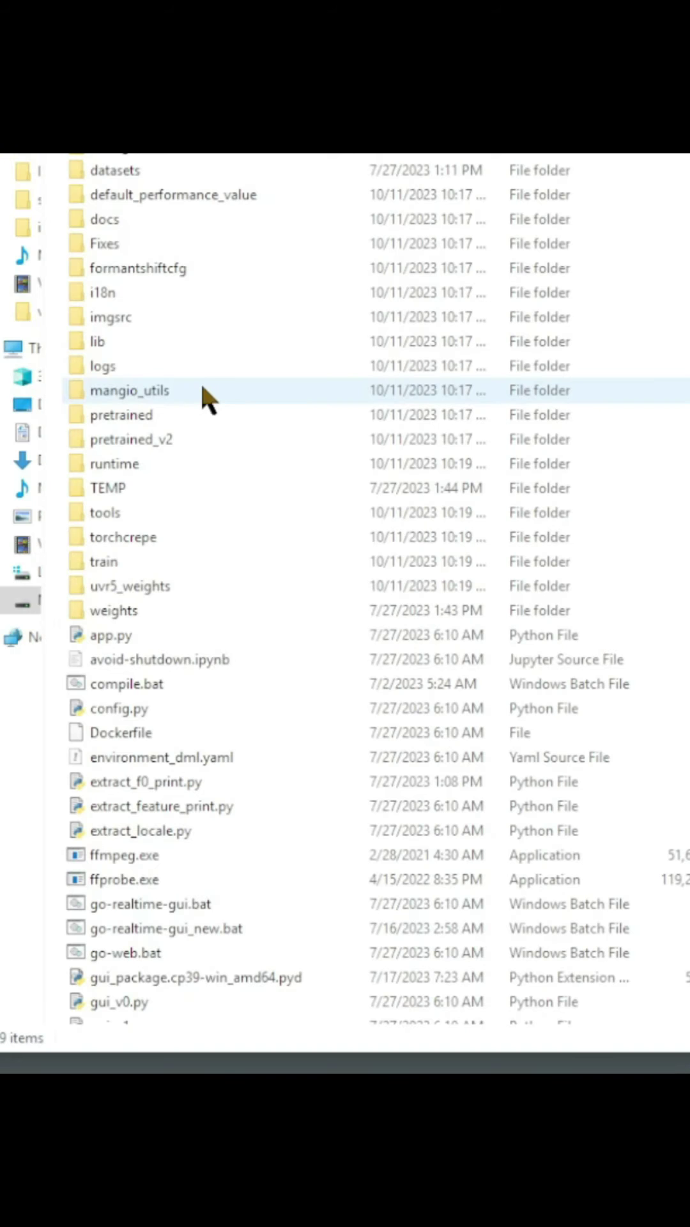
scroll(199, 380, down, 3)
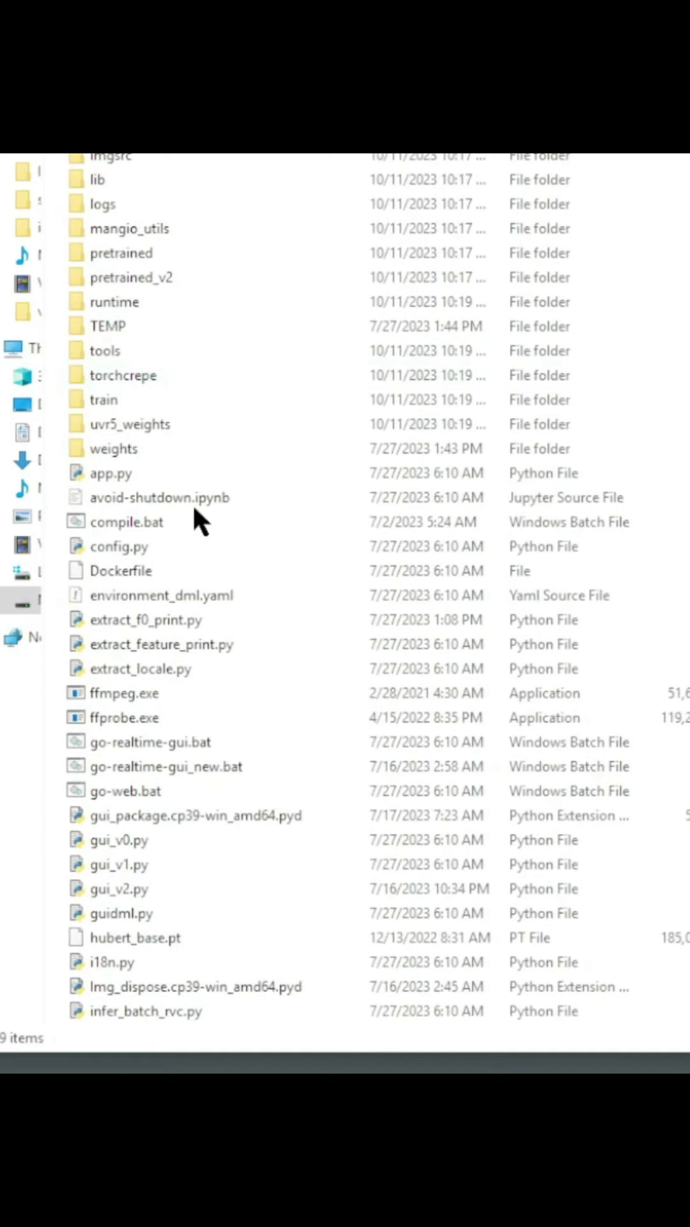
Step: Select the go-web.bat launcher in the installed Mangio-RVC folder
click(131, 783)
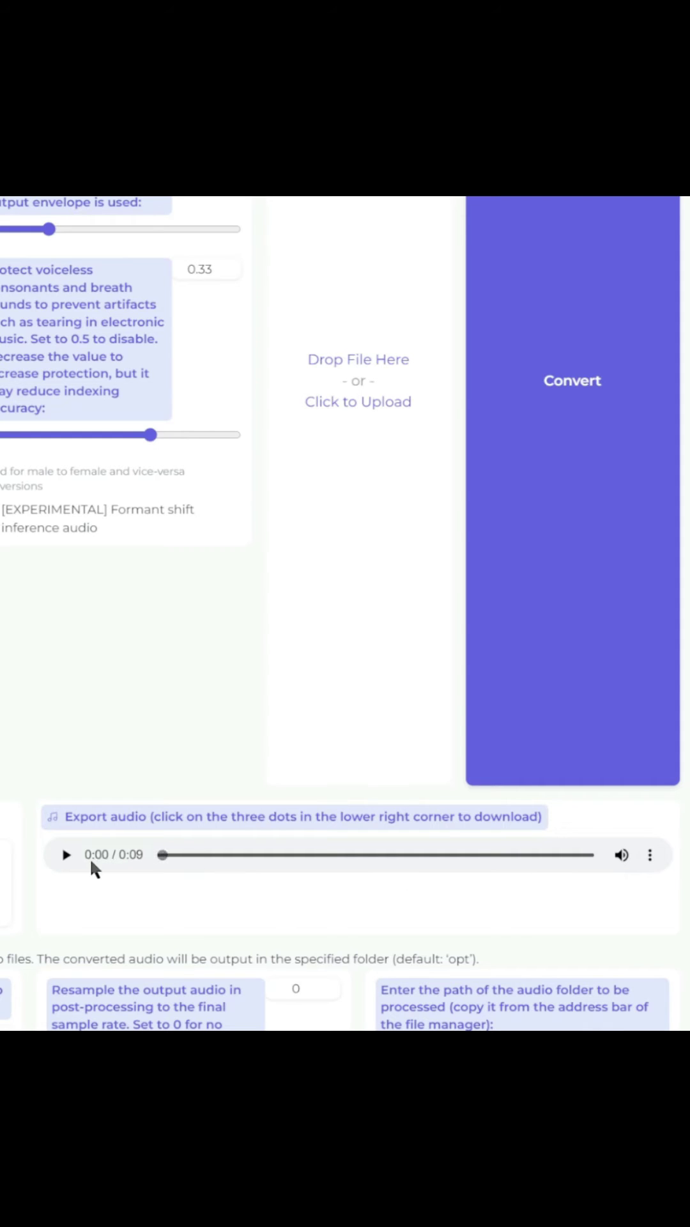
Step: Play the converted clip, then select gura.pth in the Mangio-RVC-v23.7.0 weights folder
click(65, 854)
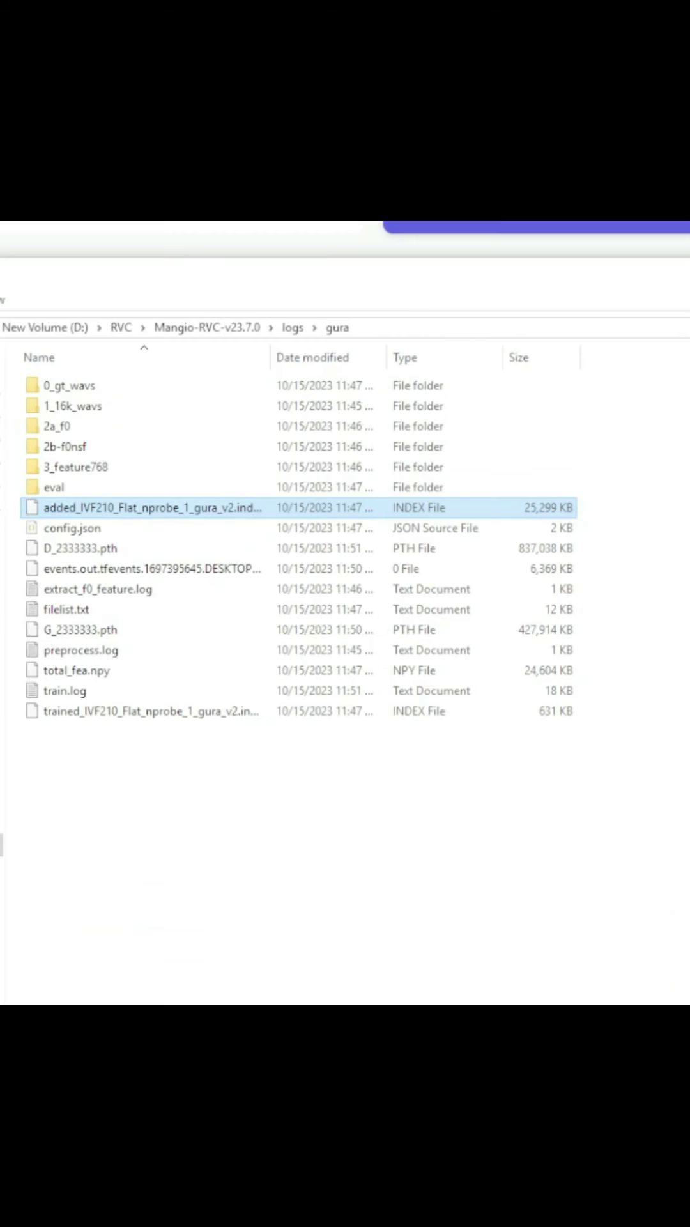
click(242, 321)
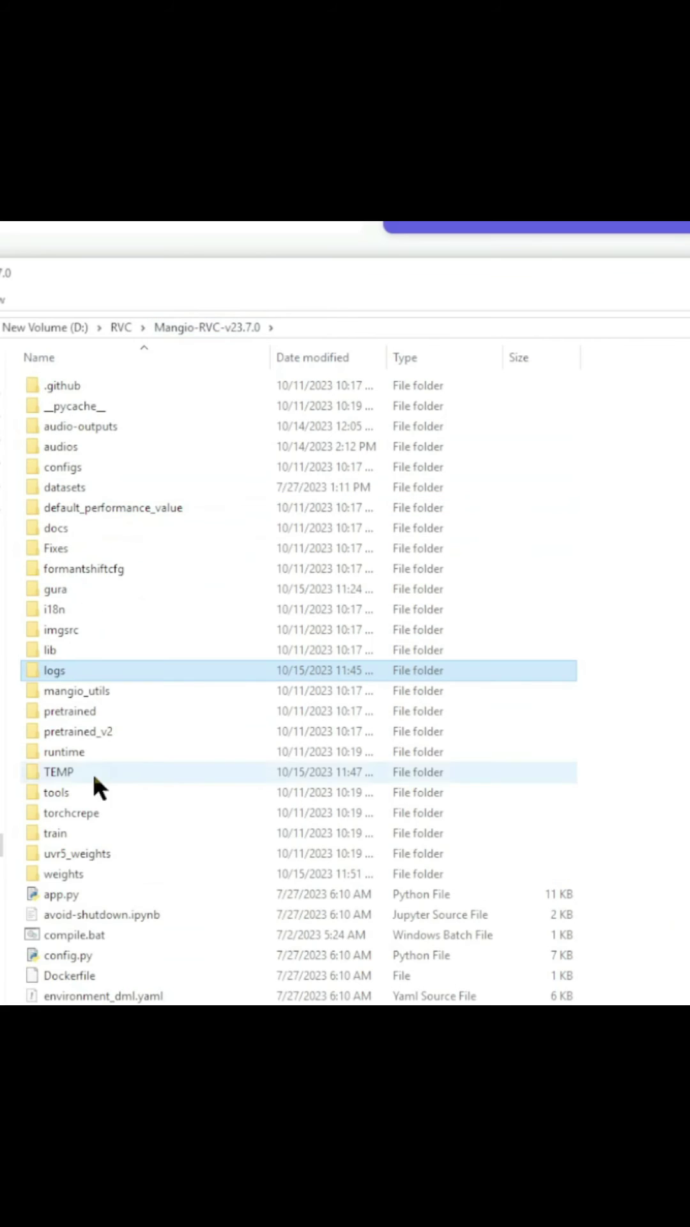
double_click(68, 874)
click(62, 385)
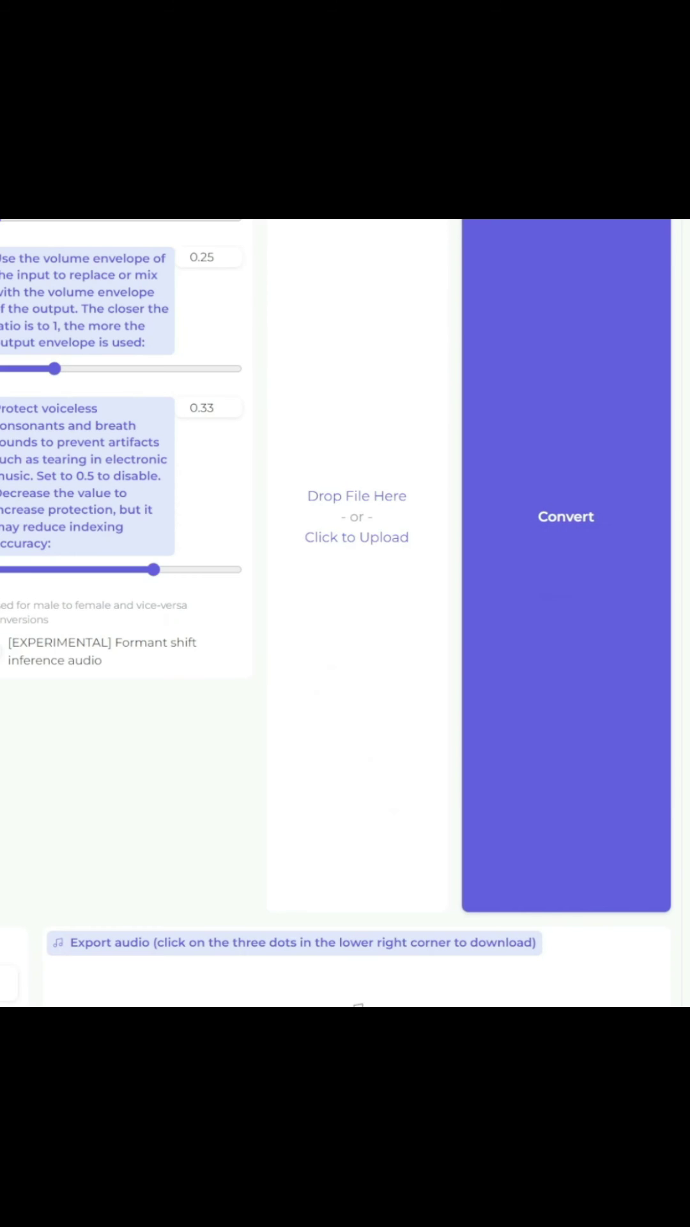
Step: Replay the 9-second converted clip in the Export audio player to about 0:07
click(39, 874)
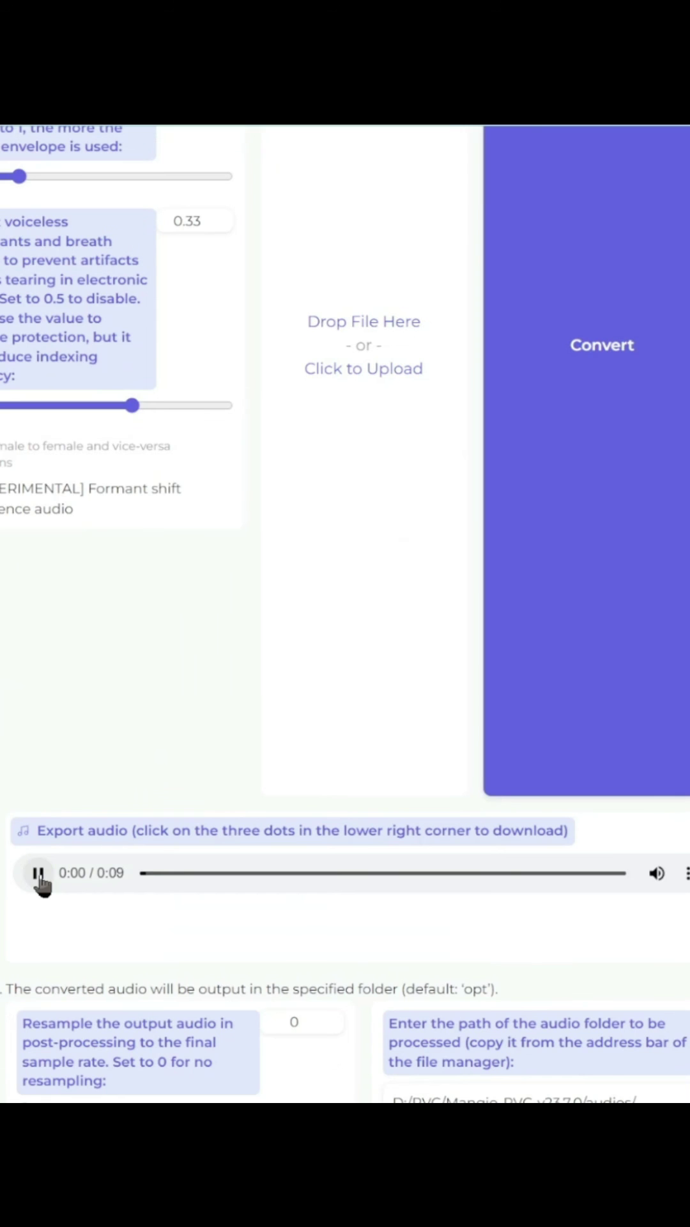